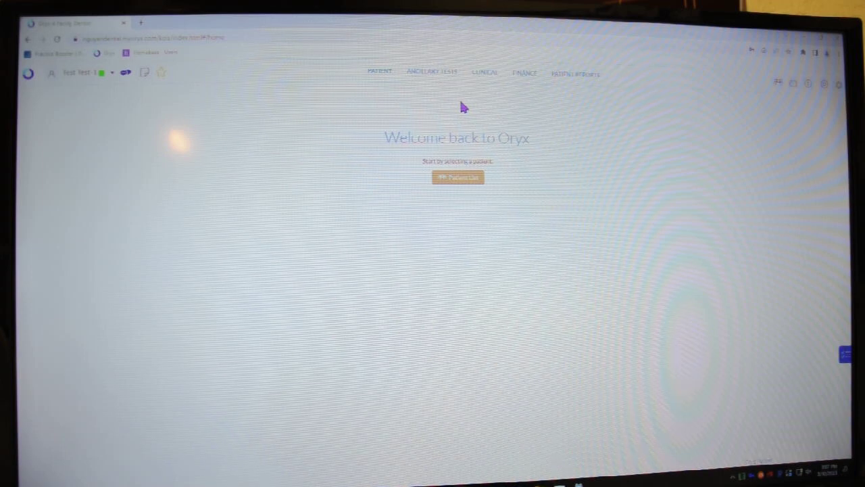
Step: Select Test Test 1 as the current patient and show its Ancillary Tests menu
{"action": "left_click", "coordinate": [87, 73]}
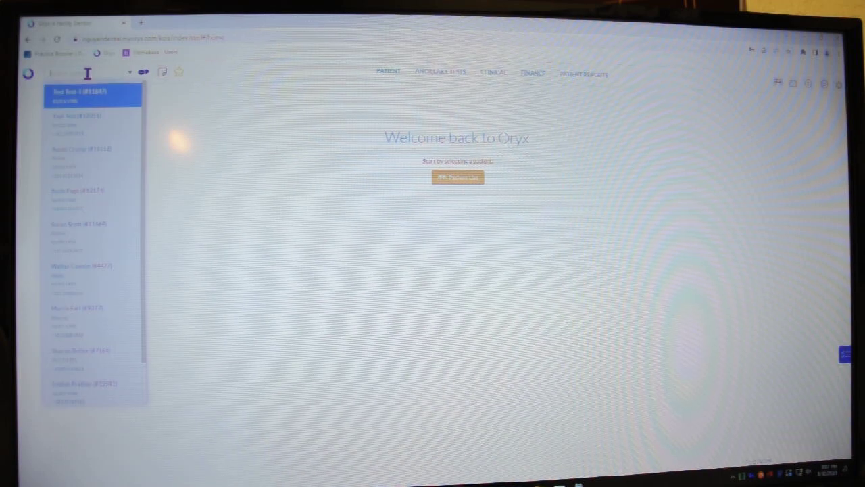
{"action": "left_click", "coordinate": [88, 93]}
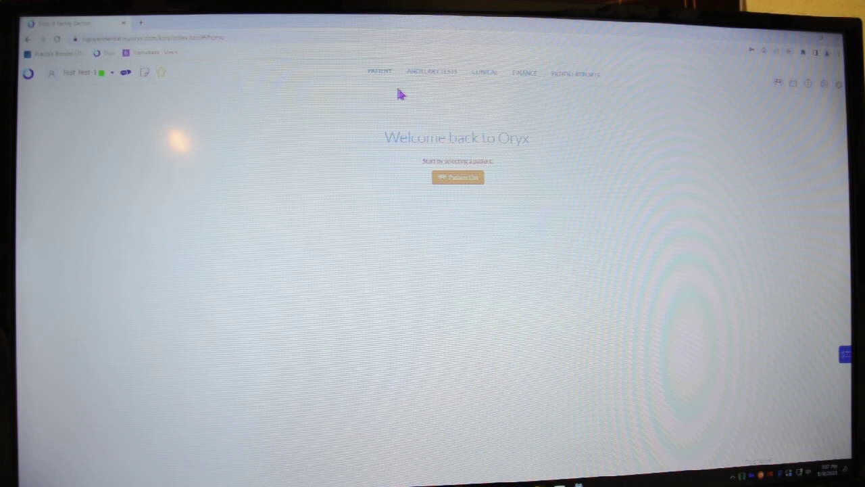
{"action": "left_click", "coordinate": [440, 81]}
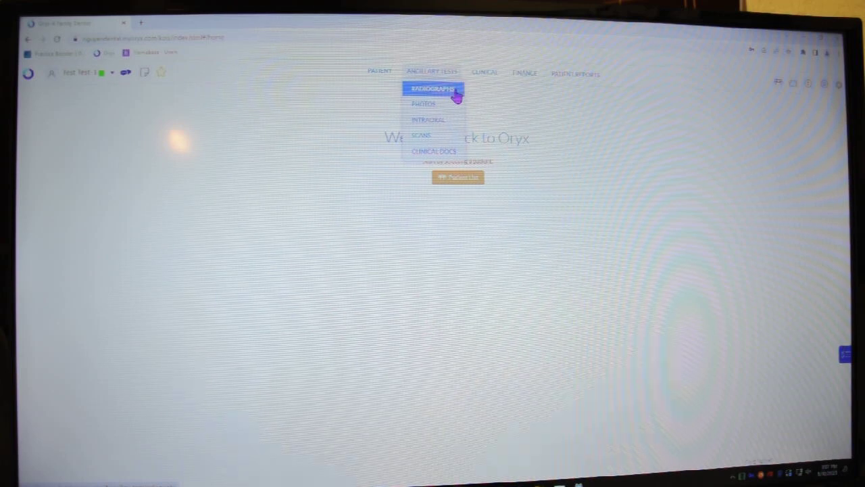
Step: Go to the patient's Radiographs page listing the bitewing and periapical series
{"action": "left_click", "coordinate": [457, 97]}
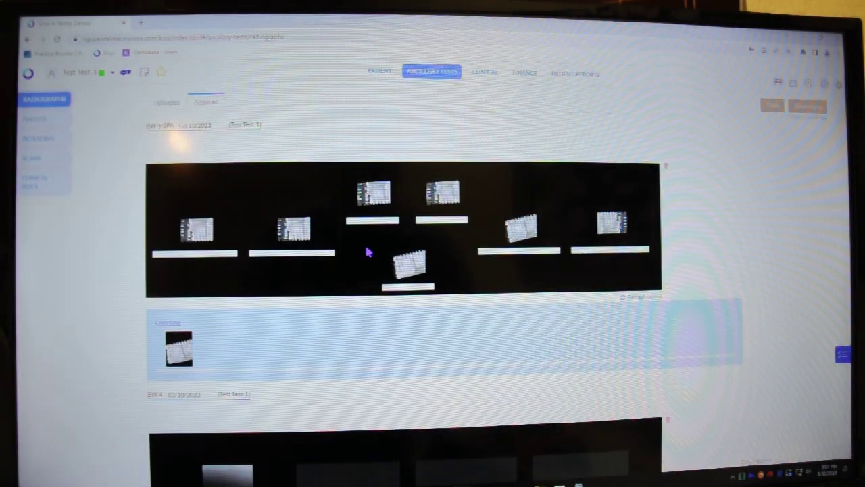
{"action": "scroll", "coordinate": [389, 223], "scroll_direction": "down", "scroll_amount": 2}
{"action": "scroll", "coordinate": [399, 270], "scroll_direction": "down", "scroll_amount": 2}
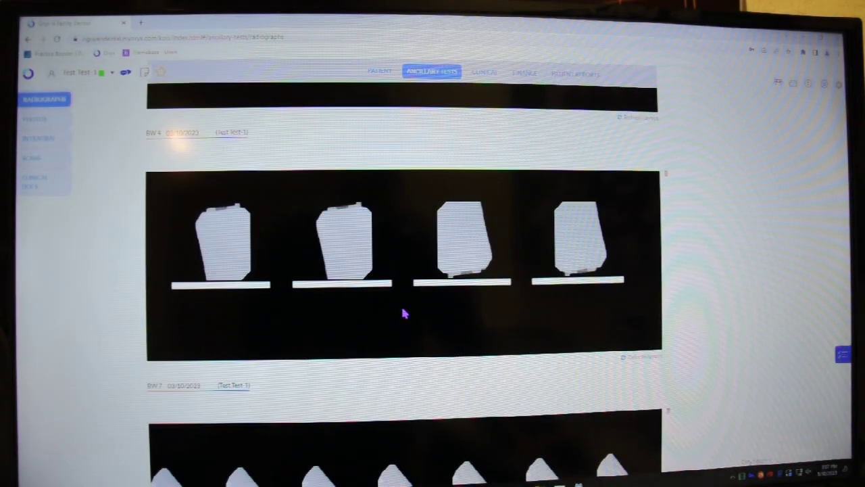
{"action": "scroll", "coordinate": [403, 314], "scroll_direction": "down", "scroll_amount": 3}
{"action": "scroll", "coordinate": [404, 309], "scroll_direction": "down", "scroll_amount": 1}
{"action": "scroll", "coordinate": [403, 314], "scroll_direction": "up", "scroll_amount": 4}
{"action": "scroll", "coordinate": [402, 318], "scroll_direction": "up", "scroll_amount": 4}
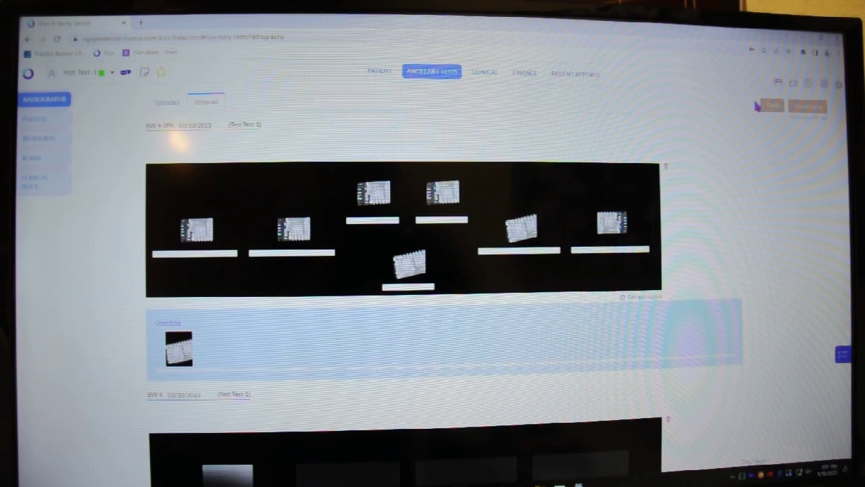
Step: Start Oryx Imaging via the Acquire button to capture new x-rays
{"action": "left_click", "coordinate": [805, 108]}
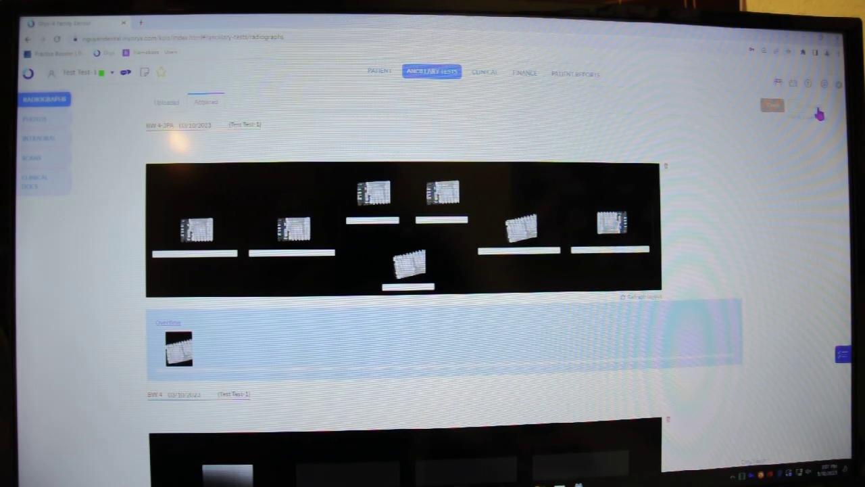